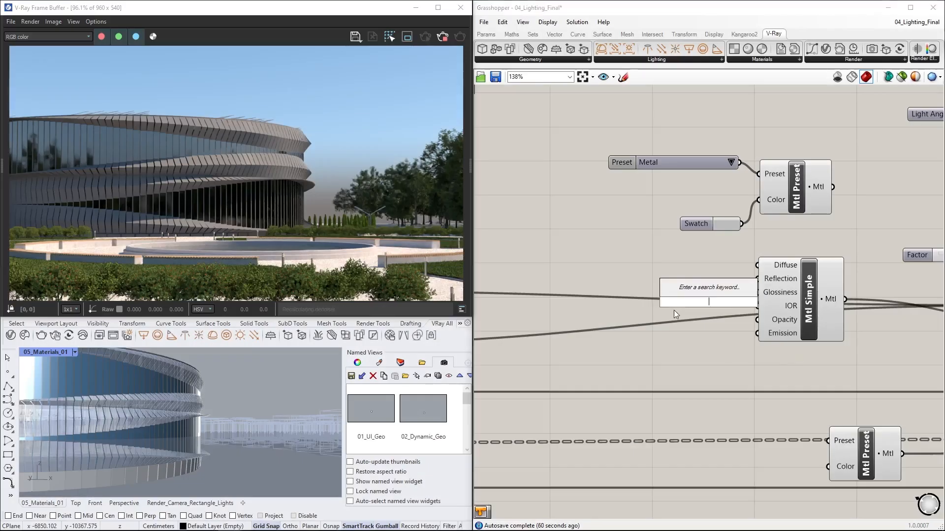
Step: Add a colour swatch for the Diffuse input of the Mtl Simple material and set it to grey with value 56
{"action": "key", "text": "Return"}
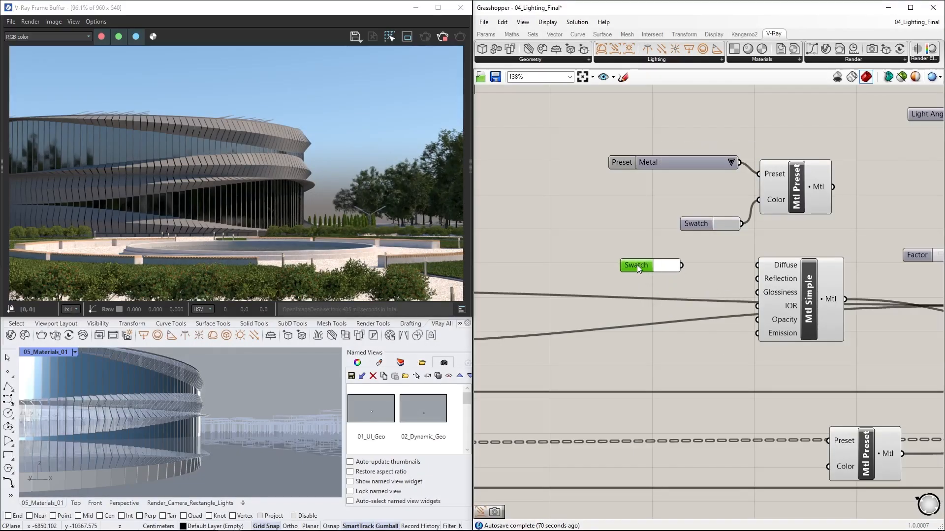
{"action": "left_click", "coordinate": [665, 265]}
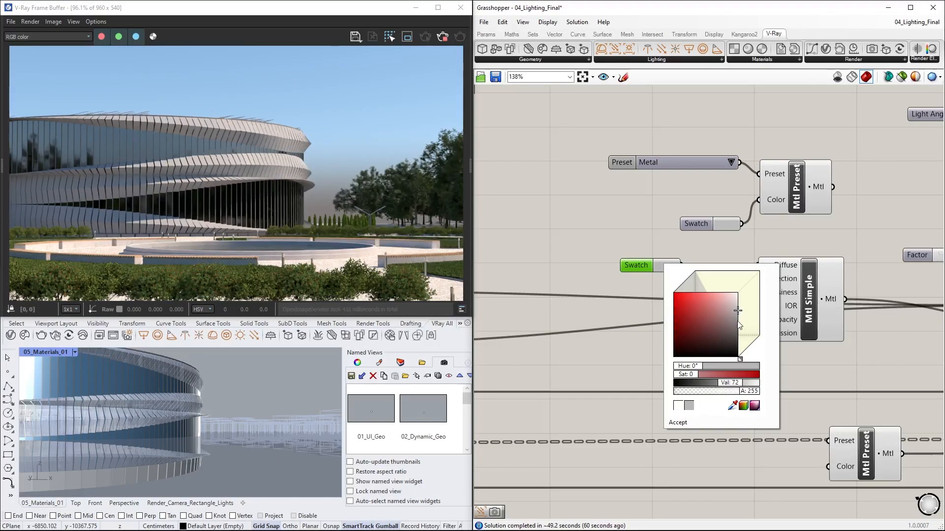
{"action": "left_click", "coordinate": [738, 322]}
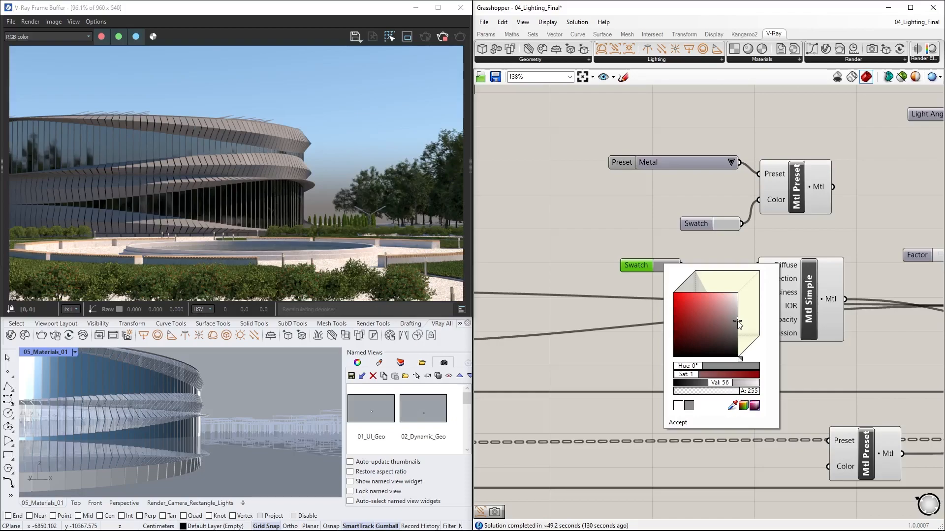
{"action": "left_click", "coordinate": [656, 345]}
Step: Add a second colour swatch, wire it to the Mtl Simple's Reflection input and open its colour for editing
{"action": "key", "text": "F4"}
{"action": "type", "text": "swatch"}
{"action": "key", "text": "Return"}
{"action": "left_click_drag", "start_coordinate": [698, 302], "coordinate": [757, 279]}
{"action": "left_click", "coordinate": [672, 288]}
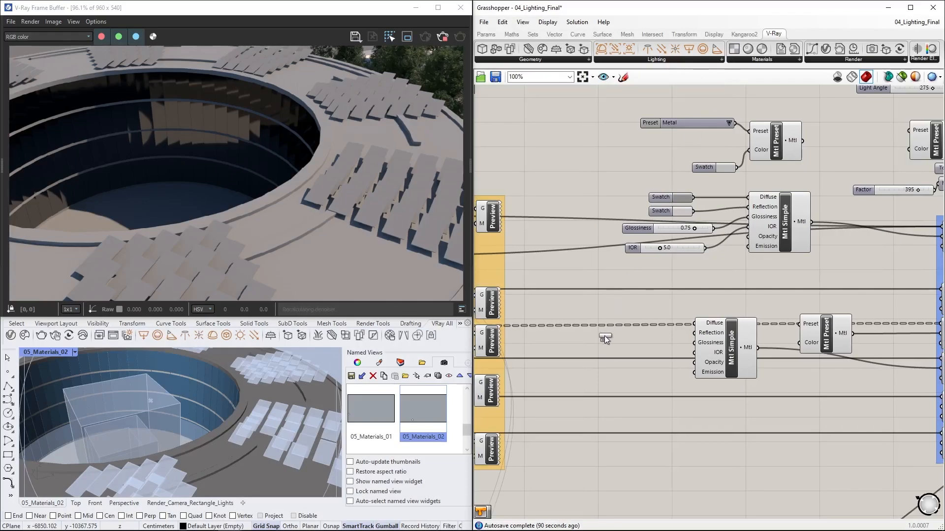
Step: Place a Bitmap texture component beside the lower Mtl Simple material and show its input controls
{"action": "left_click_drag", "start_coordinate": [604, 335], "coordinate": [638, 337]}
{"action": "right_click", "coordinate": [655, 318]}
{"action": "left_click", "coordinate": [663, 369]}
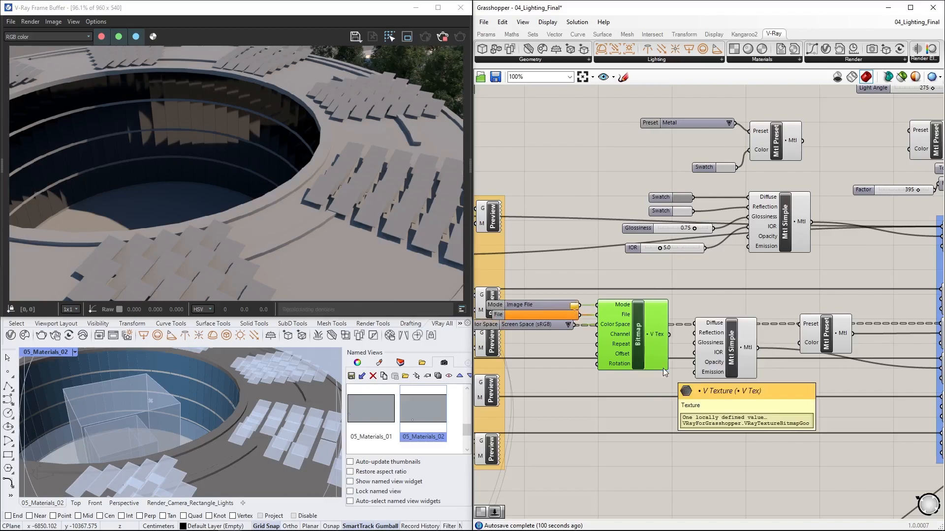
Step: Load Asphalt_02_2K_Base_Color.png into the Bitmap and wire its texture output to the lower Mtl Simple's Diffuse input
{"action": "double_click", "coordinate": [562, 315]}
{"action": "double_click", "coordinate": [459, 232]}
{"action": "left_click_drag", "start_coordinate": [668, 335], "coordinate": [694, 323]}
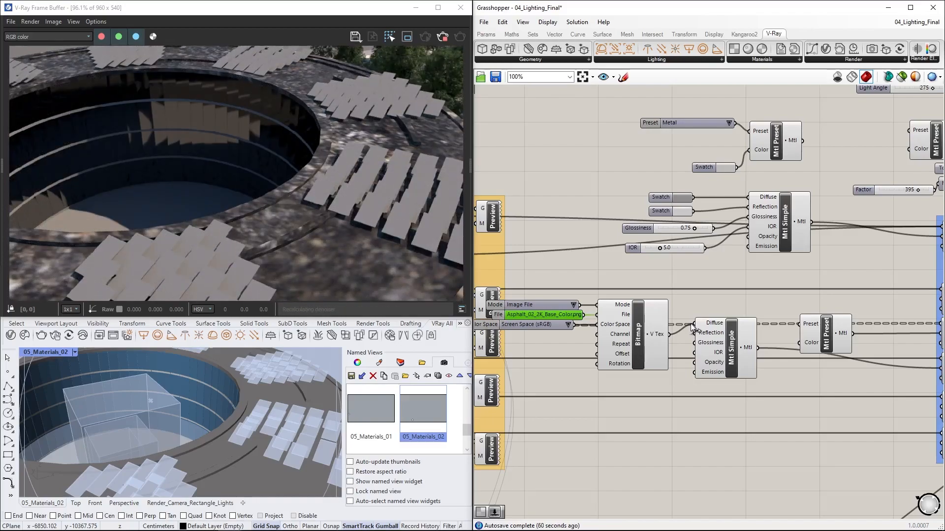
Step: Add a panel containing 50,50,0 and wire it to the Bitmap's Repeat input
{"action": "double_click", "coordinate": [689, 304]}
{"action": "type", "text": "panel"}
{"action": "key", "text": "Return"}
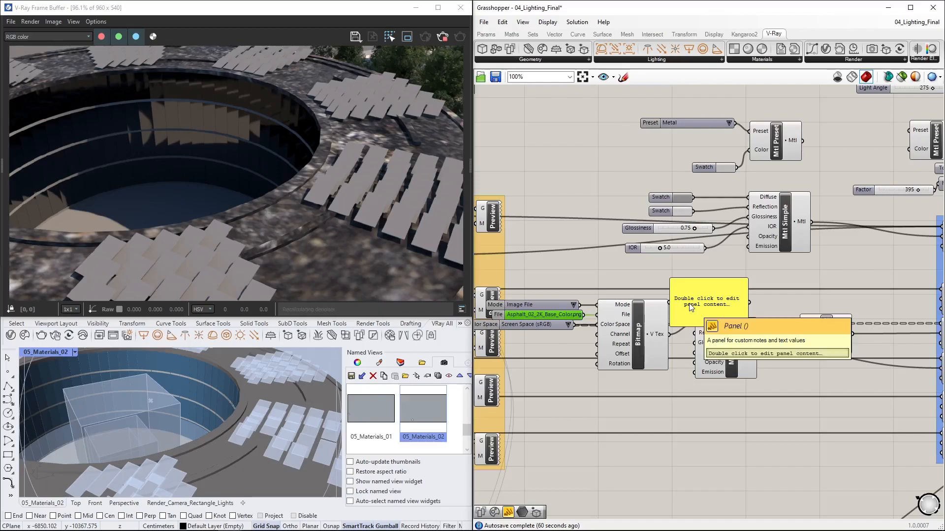
{"action": "double_click", "coordinate": [691, 304]}
{"action": "type", "text": "50,50,0"}
{"action": "left_click", "coordinate": [762, 301]}
{"action": "left_click_drag", "start_coordinate": [747, 326], "coordinate": [595, 345]}
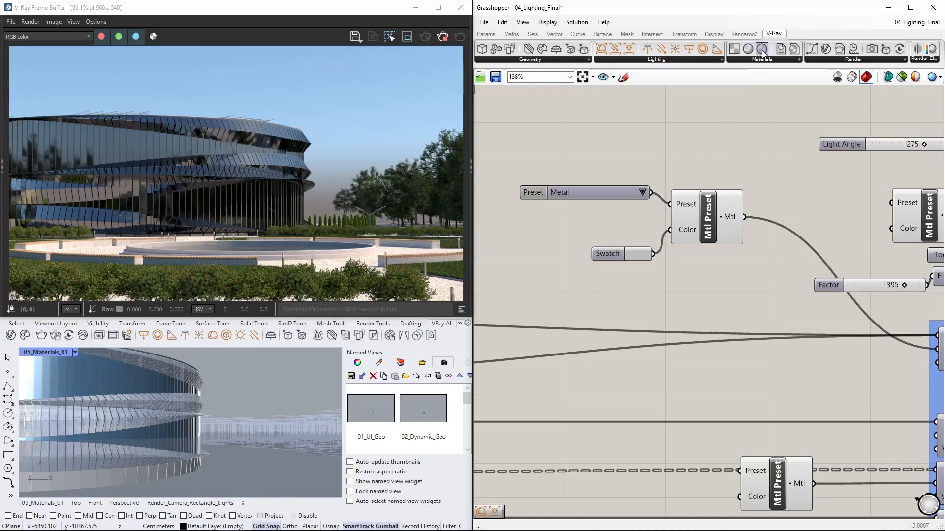
Step: Add a Mtl Simple material below the Metal preset and wire it to the first VGeo's Mtl input, replacing the preset
{"action": "left_click_drag", "start_coordinate": [762, 52], "coordinate": [712, 329]}
{"action": "right_click_drag", "start_coordinate": [775, 382], "coordinate": [698, 345]}
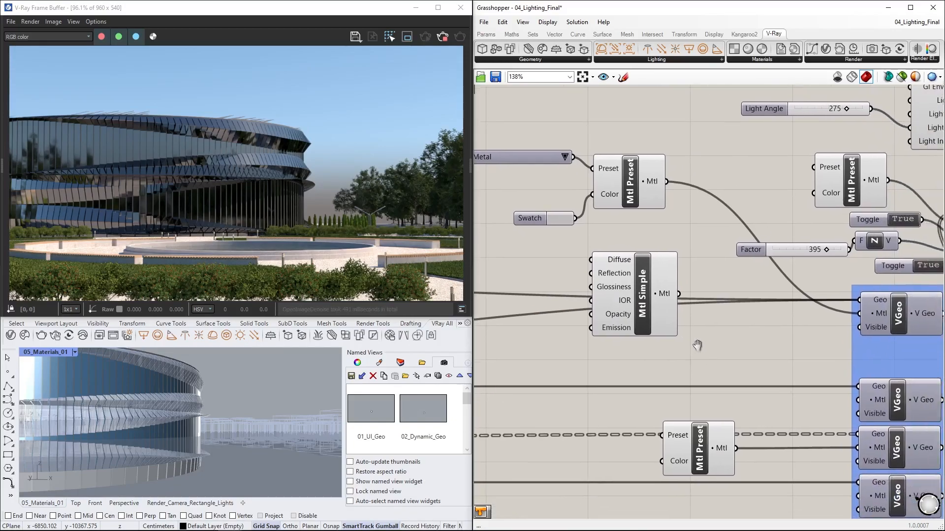
{"action": "left_click_drag", "start_coordinate": [679, 293], "coordinate": [859, 314]}
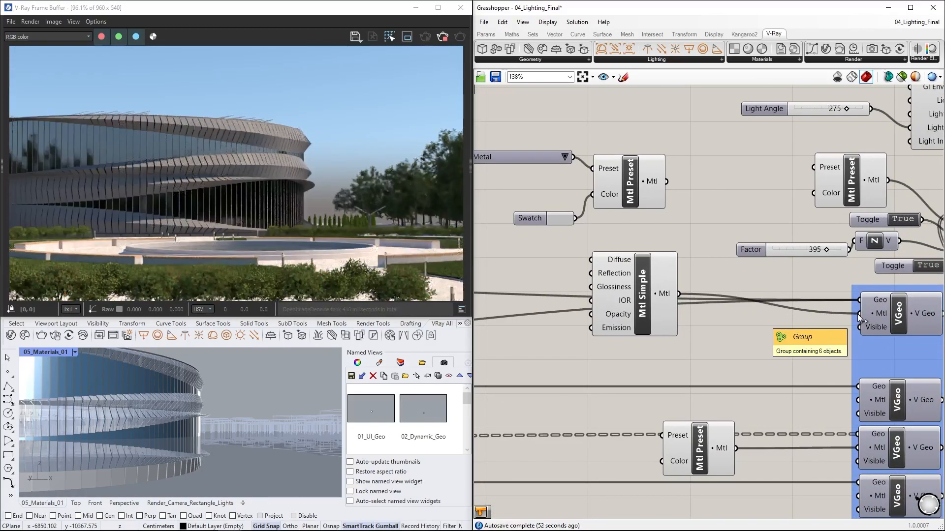
{"action": "right_click_drag", "start_coordinate": [632, 349], "coordinate": [798, 355]}
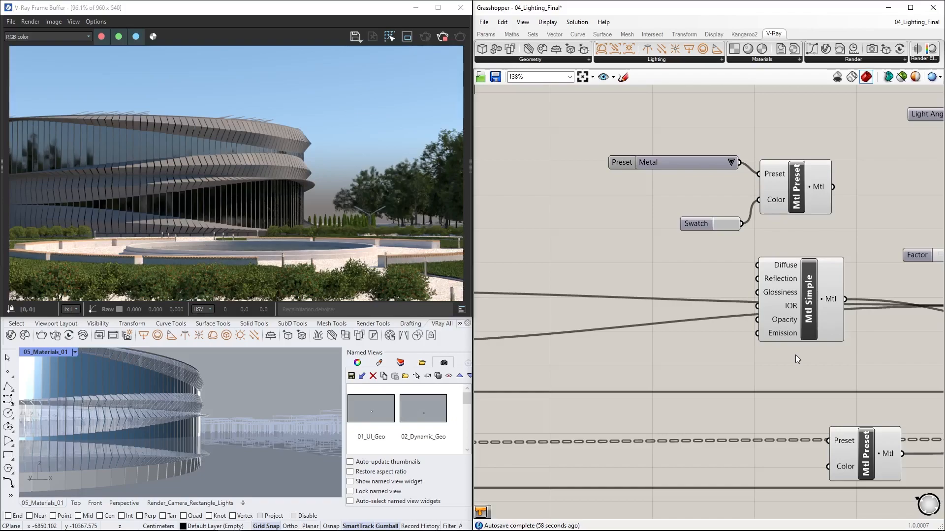
Step: Add a colour swatch, wire it to the Mtl Simple's Diffuse input and set it to grey with value 56
{"action": "double_click", "coordinate": [677, 313]}
{"action": "type", "text": "color"}
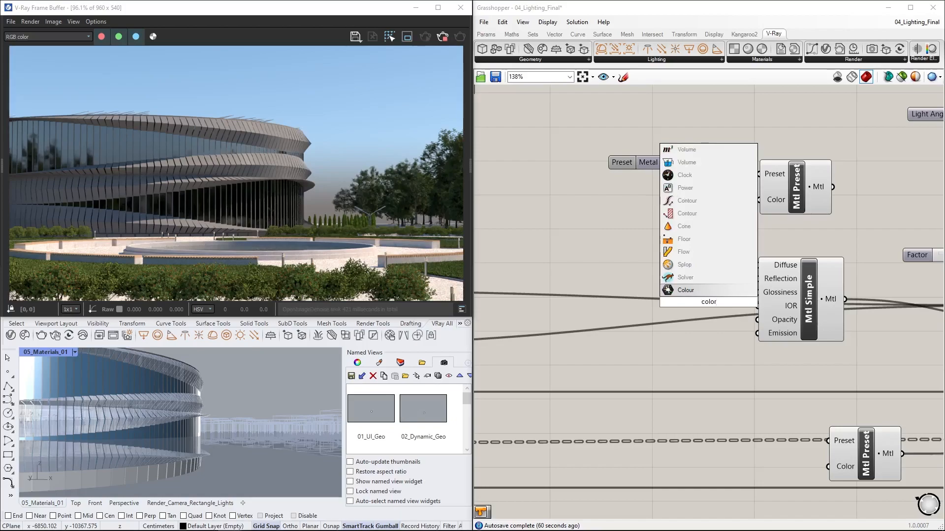
{"action": "type", "text": " swa"}
{"action": "key", "text": "Return"}
{"action": "left_click_drag", "start_coordinate": [692, 302], "coordinate": [721, 266]}
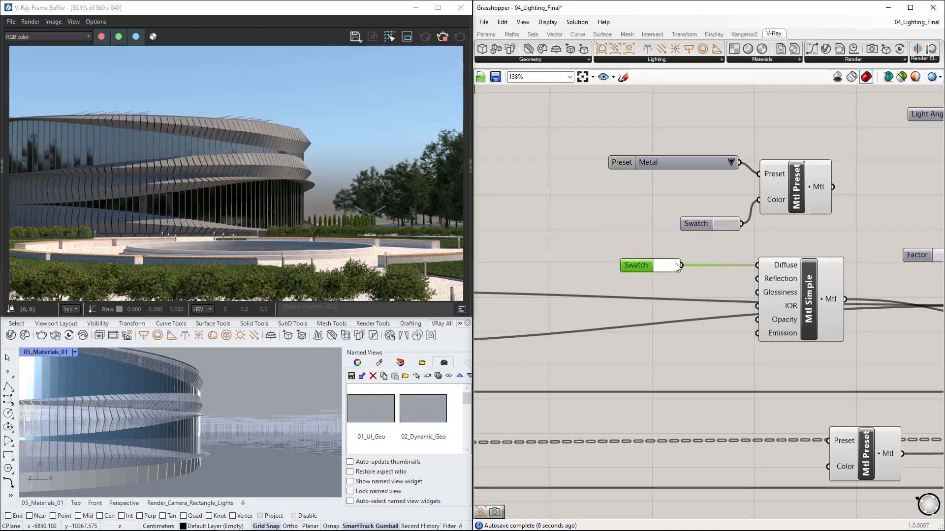
{"action": "left_click", "coordinate": [667, 266]}
{"action": "left_click", "coordinate": [737, 311]}
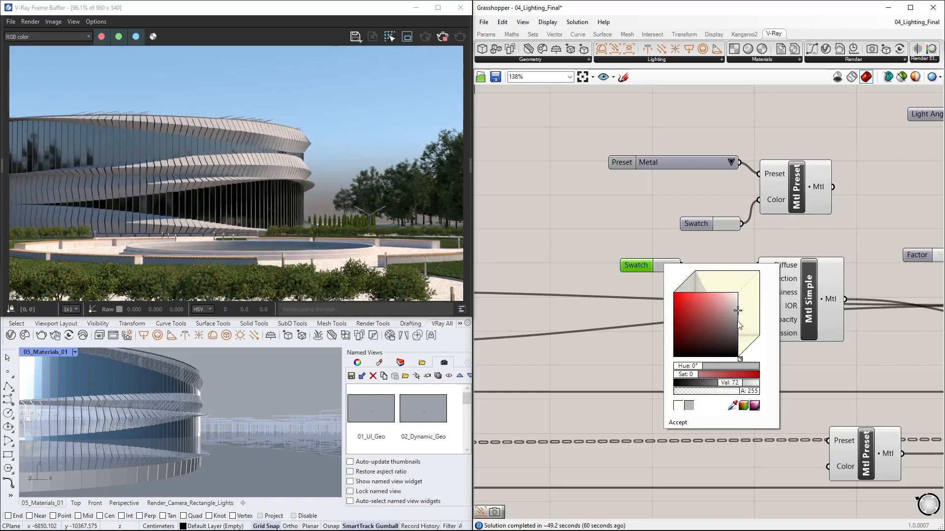
{"action": "left_click", "coordinate": [737, 323]}
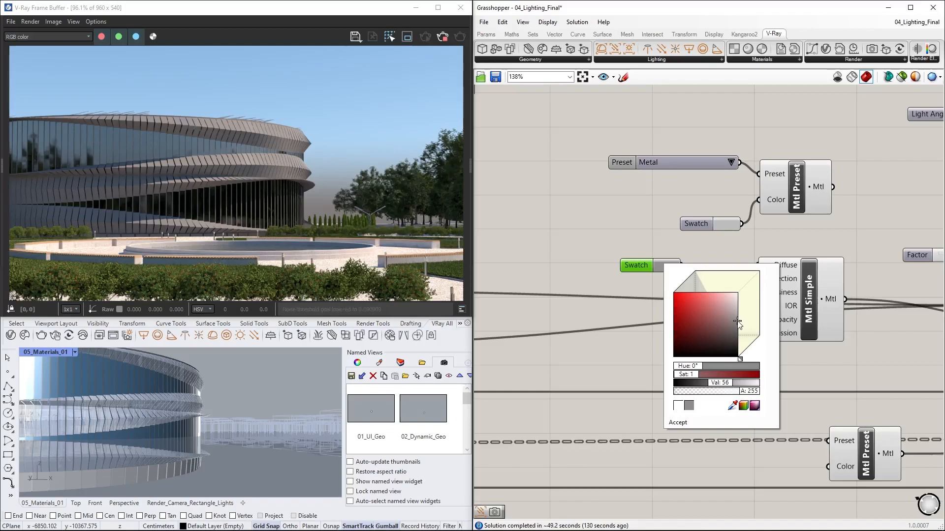
{"action": "left_click", "coordinate": [654, 341]}
Step: Add another colour swatch wired to the Mtl Simple's Reflection input and set it to a light grey
{"action": "double_click", "coordinate": [655, 341]}
{"action": "type", "text": "swat"}
{"action": "key", "text": "Return"}
{"action": "left_click_drag", "start_coordinate": [689, 305], "coordinate": [757, 279]}
{"action": "left_click", "coordinate": [663, 284]}
{"action": "left_click", "coordinate": [736, 325]}
{"action": "left_click", "coordinate": [719, 276]}
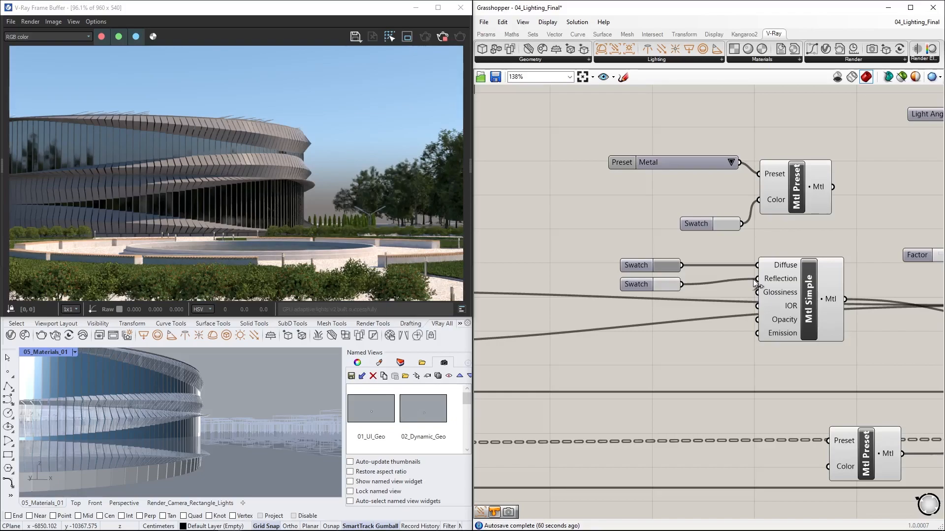
Step: Add a number slider from 0.05 to 1, wire it to the Mtl Simple's Glossiness input and set it to 0.75
{"action": "double_click", "coordinate": [660, 314]}
{"action": "type", "text": "0.05..1"}
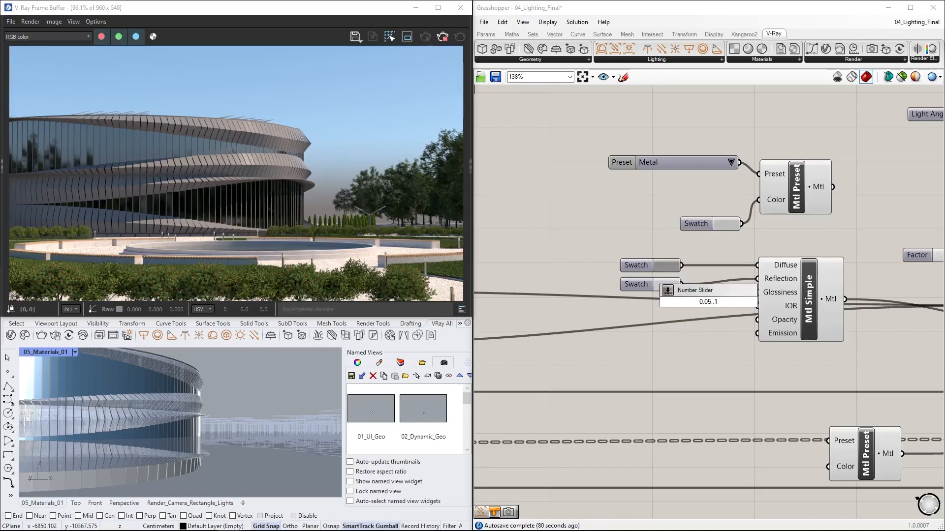
{"action": "key", "text": "Return"}
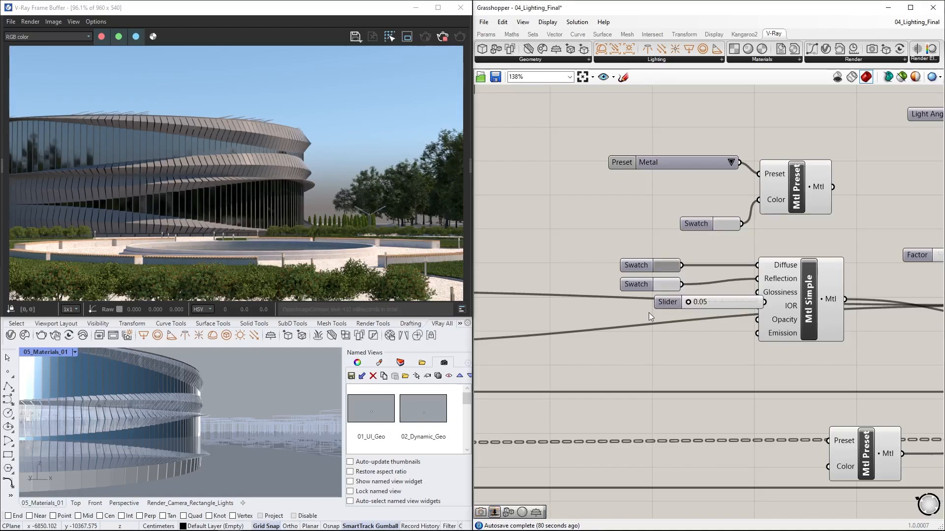
{"action": "left_click_drag", "start_coordinate": [616, 307], "coordinate": [733, 292]}
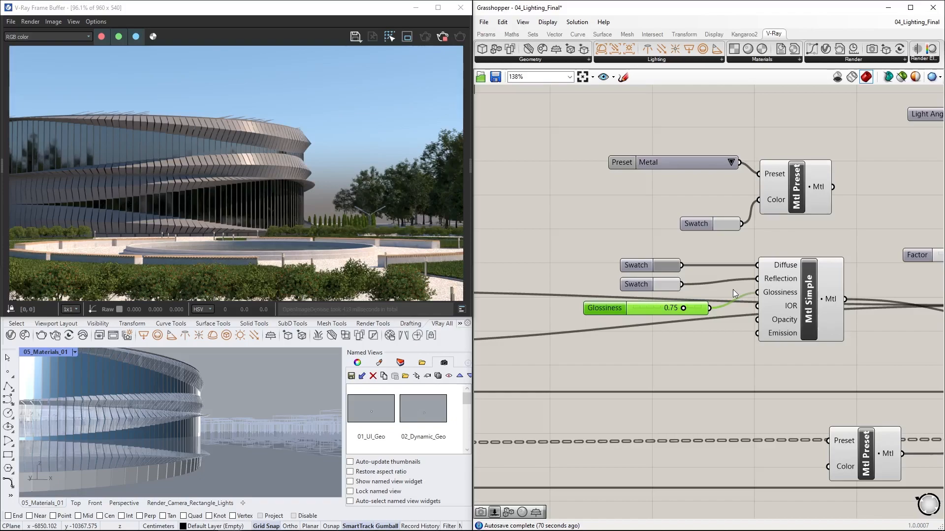
Step: Add a number slider from 1.3 to 15, set it to 5.0 and wire it to the Mtl Simple's IOR input
{"action": "double_click", "coordinate": [693, 340]}
{"action": "type", "text": "1.3..15"}
{"action": "key", "text": "Return"}
{"action": "left_click_drag", "start_coordinate": [677, 304], "coordinate": [639, 338]}
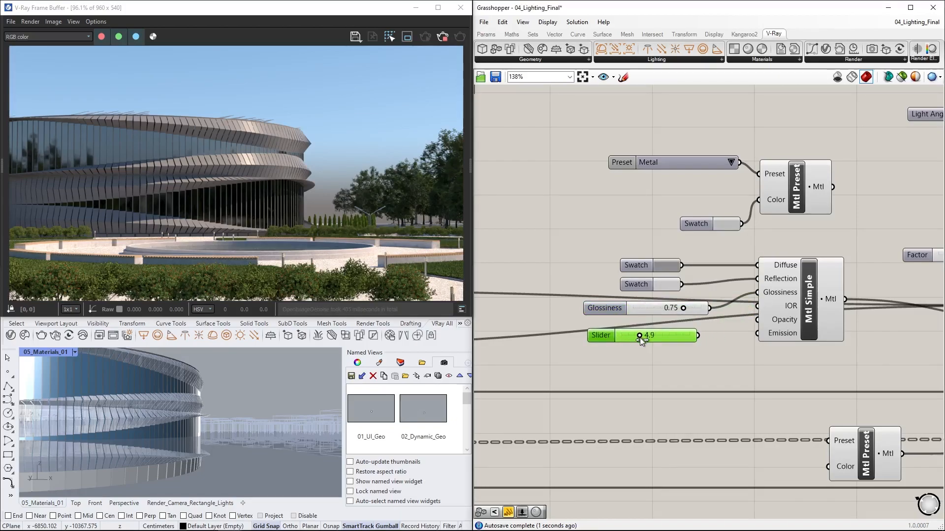
{"action": "left_click_drag", "start_coordinate": [699, 336], "coordinate": [751, 305]}
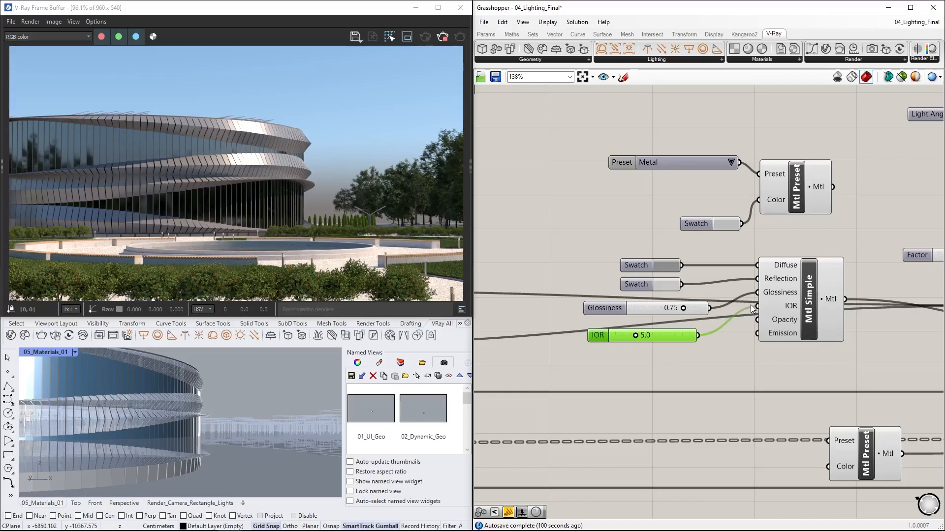
Step: Save the Mtl Simple material as a V-Ray material file named Metal_Panels in the Assets folder
{"action": "right_click", "coordinate": [812, 292]}
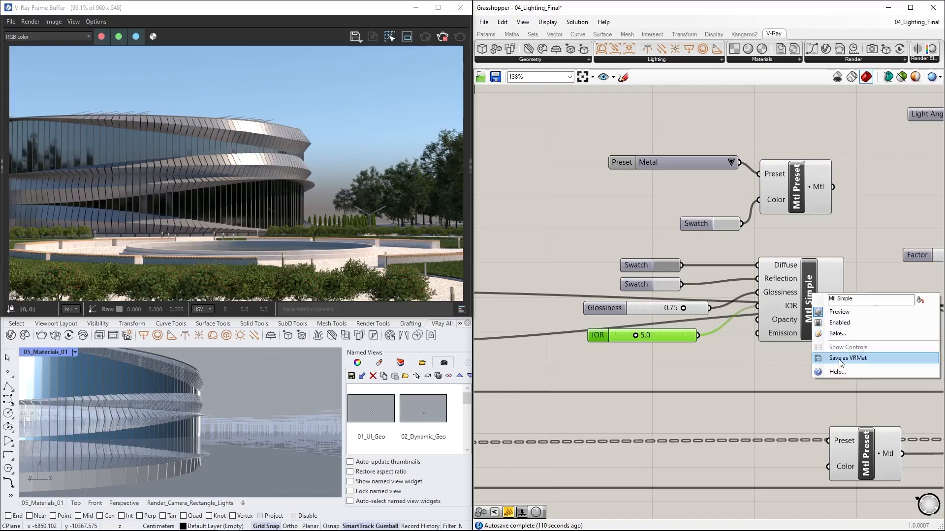
{"action": "left_click", "coordinate": [838, 359]}
{"action": "double_click", "coordinate": [501, 224]}
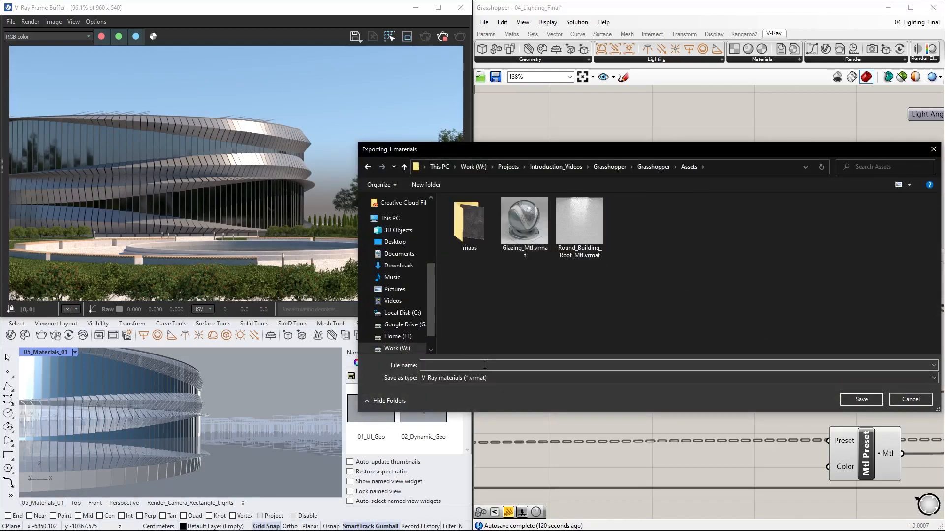
{"action": "type", "text": "White_Metal"}
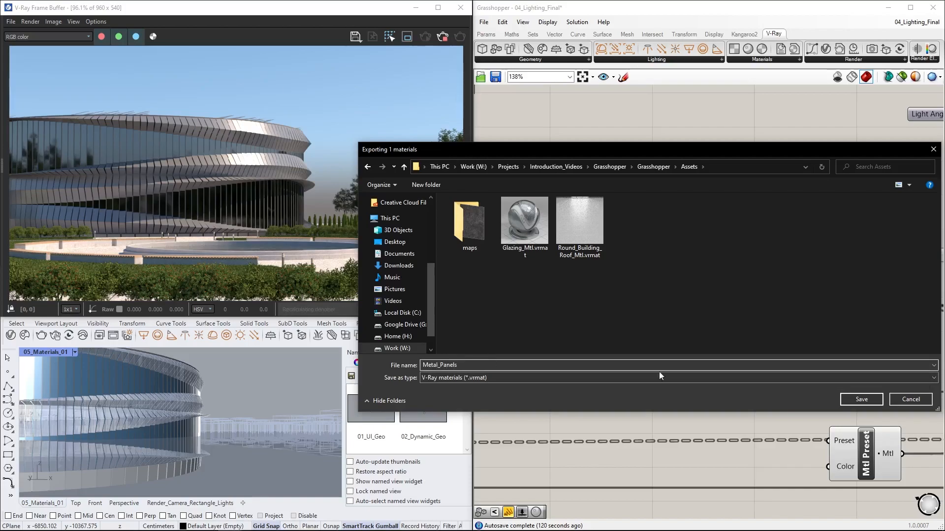
{"action": "left_click", "coordinate": [855, 401]}
Step: Restore the 05_Materials_02 named view and add a new Mtl Simple material wired to the fourth VGeo's Mtl input
{"action": "left_click_drag", "start_coordinate": [468, 400], "coordinate": [462, 429]}
{"action": "double_click", "coordinate": [423, 411]}
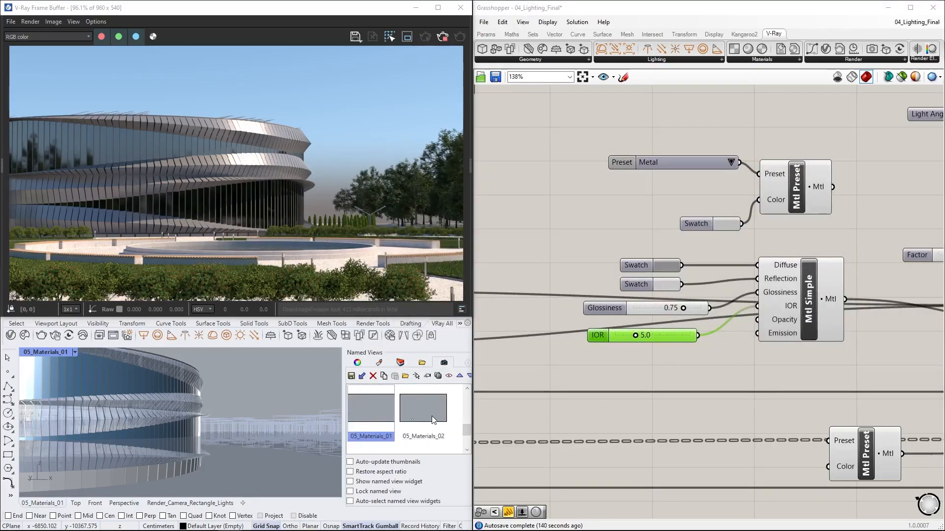
{"action": "right_click_drag", "start_coordinate": [507, 424], "coordinate": [871, 347]}
{"action": "scroll", "coordinate": [871, 349], "scroll_direction": "down", "scroll_amount": 2}
{"action": "right_click_drag", "start_coordinate": [563, 454], "coordinate": [578, 437]}
{"action": "right_click_drag", "start_coordinate": [878, 384], "coordinate": [455, 383]}
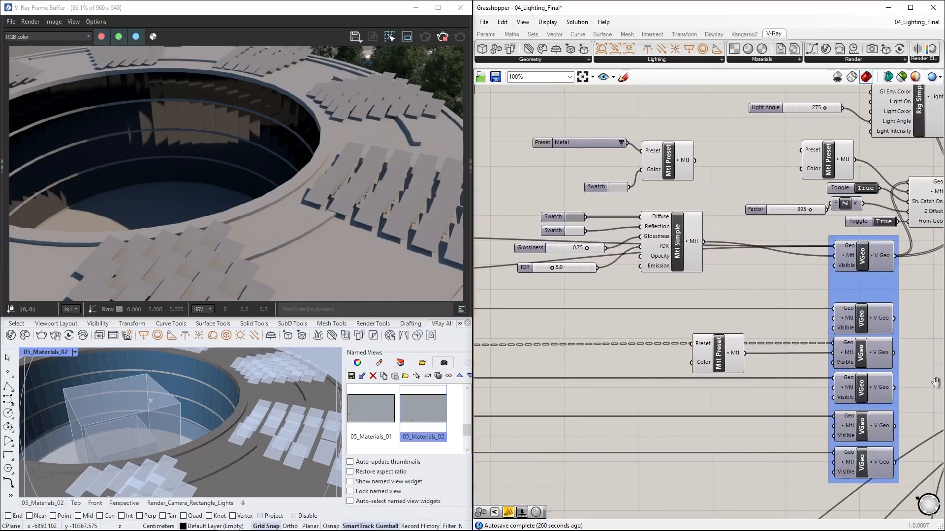
{"action": "left_click_drag", "start_coordinate": [762, 52], "coordinate": [618, 368]}
{"action": "left_click_drag", "start_coordinate": [650, 367], "coordinate": [834, 388]}
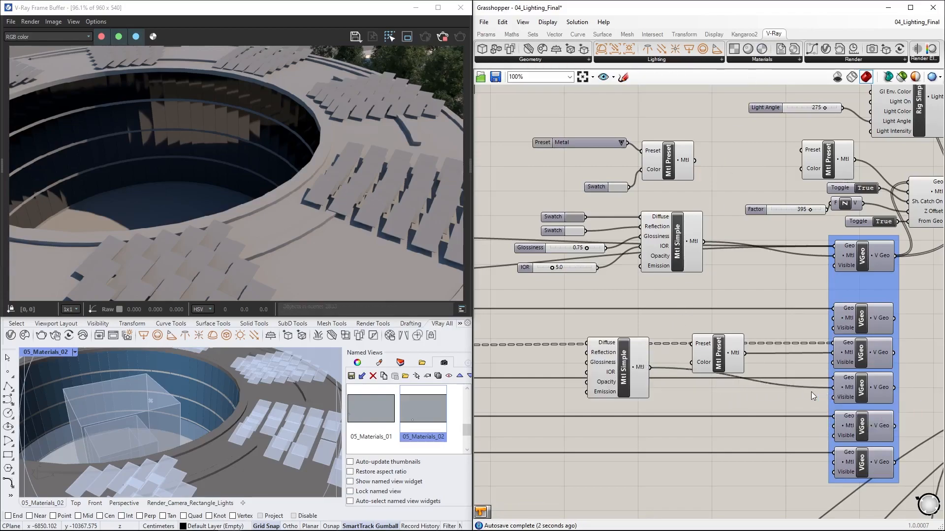
Step: Place a Bitmap texture component in front of the new Mtl Simple material and show its input controls
{"action": "right_click_drag", "start_coordinate": [692, 397], "coordinate": [785, 386]}
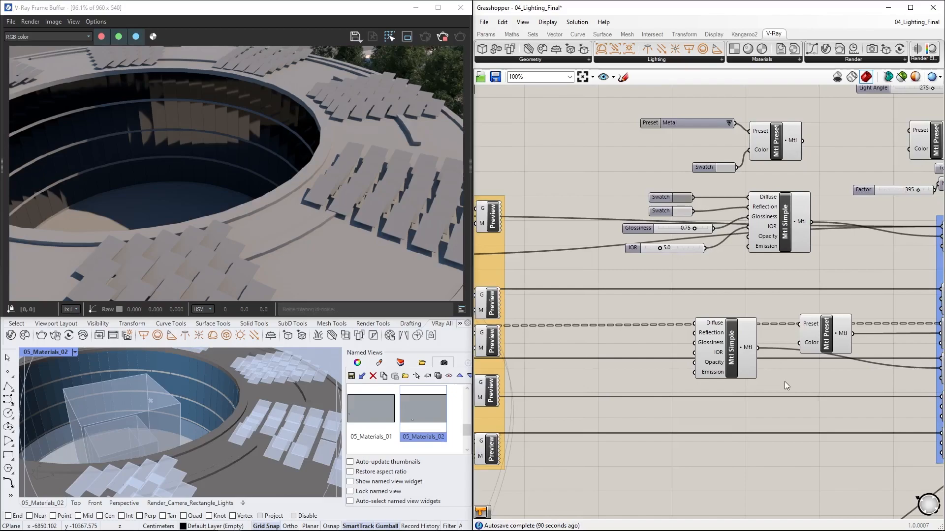
{"action": "left_click_drag", "start_coordinate": [734, 49], "coordinate": [650, 310]}
{"action": "right_click", "coordinate": [649, 310]}
{"action": "right_click", "coordinate": [638, 312]}
{"action": "left_click", "coordinate": [663, 367]}
Step: Load Asphalt_02_2K_Base_Color.png as the Bitmap's file and wire the texture to the new Mtl Simple's Diffuse input
{"action": "left_click", "coordinate": [562, 315]}
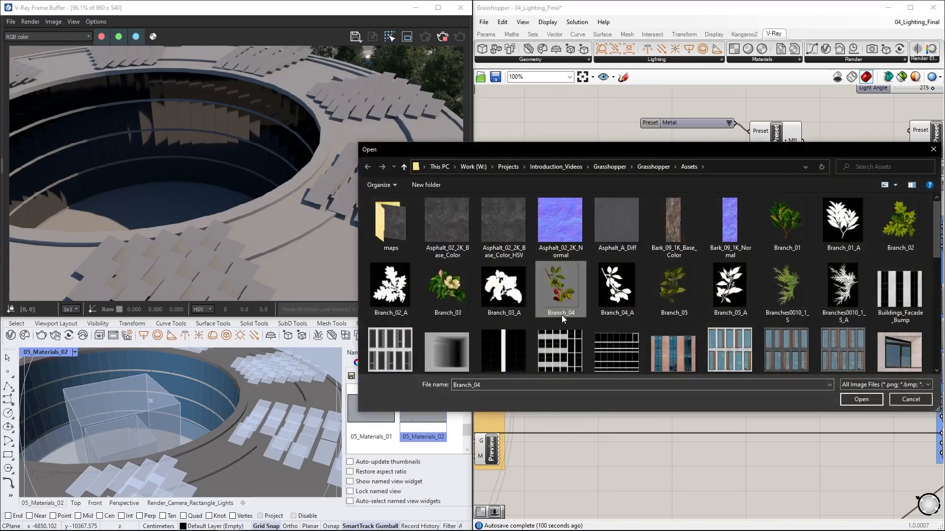
{"action": "double_click", "coordinate": [459, 232]}
{"action": "left_click_drag", "start_coordinate": [669, 334], "coordinate": [694, 324]}
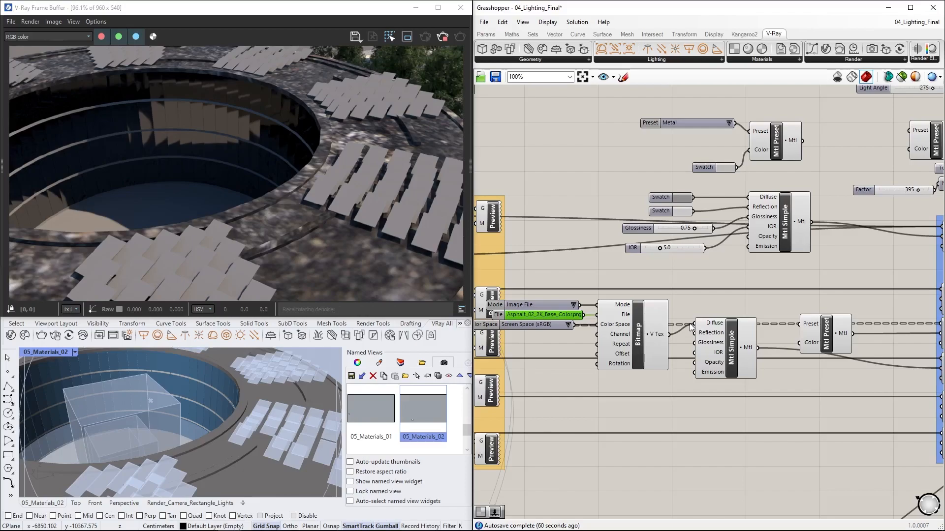
Step: Add a panel with the text 50,50,0, shrink it and wire it to the Bitmap's Repeat input
{"action": "double_click", "coordinate": [693, 307]}
{"action": "type", "text": "panel"}
{"action": "key", "text": "Return"}
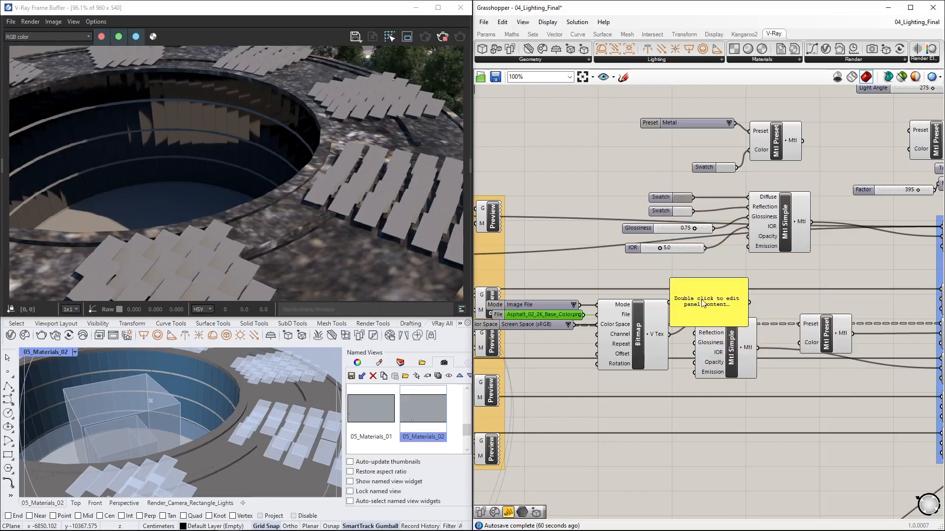
{"action": "double_click", "coordinate": [703, 303]}
{"action": "type", "text": "50,50,0"}
{"action": "left_click_drag", "start_coordinate": [747, 326], "coordinate": [718, 290]}
{"action": "left_click_drag", "start_coordinate": [712, 285], "coordinate": [594, 345]}
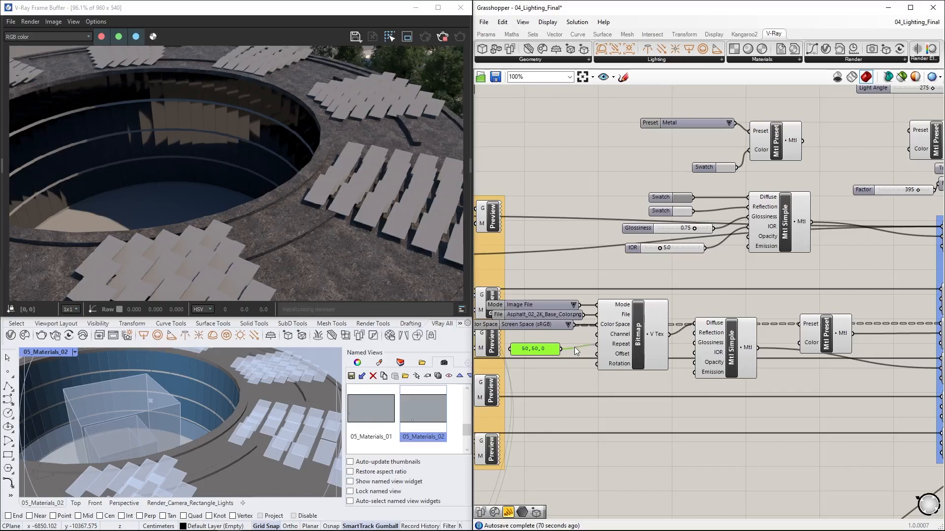
{"action": "scroll", "coordinate": [594, 347], "scroll_direction": "down", "scroll_amount": 3}
{"action": "right_click_drag", "start_coordinate": [543, 366], "coordinate": [684, 355]}
{"action": "scroll", "coordinate": [539, 365], "scroll_direction": "up", "scroll_amount": 3}
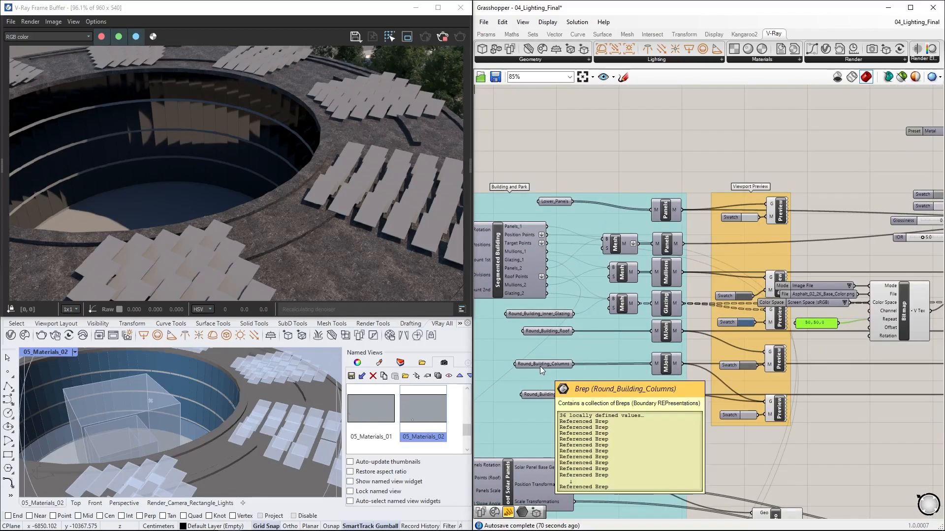
{"action": "right_click_drag", "start_coordinate": [743, 313], "coordinate": [826, 311]}
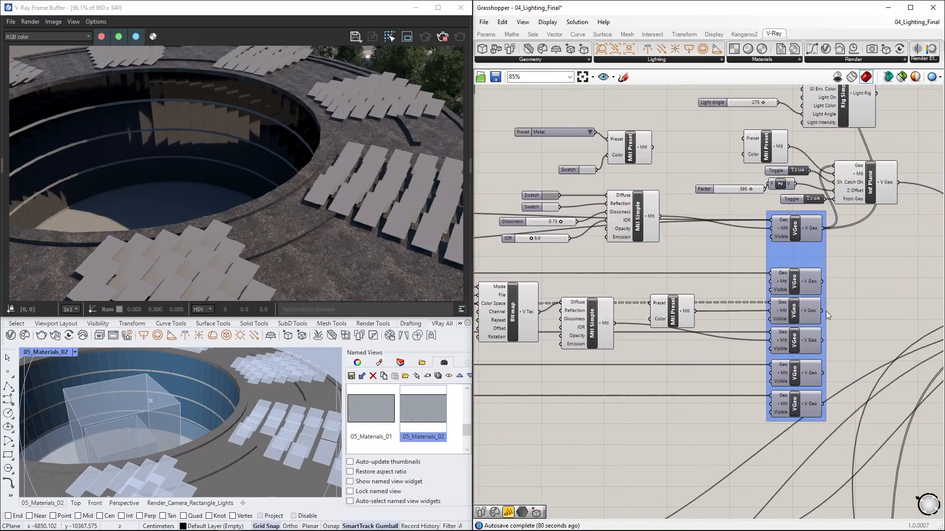
{"action": "right_click_drag", "start_coordinate": [712, 278], "coordinate": [708, 283]}
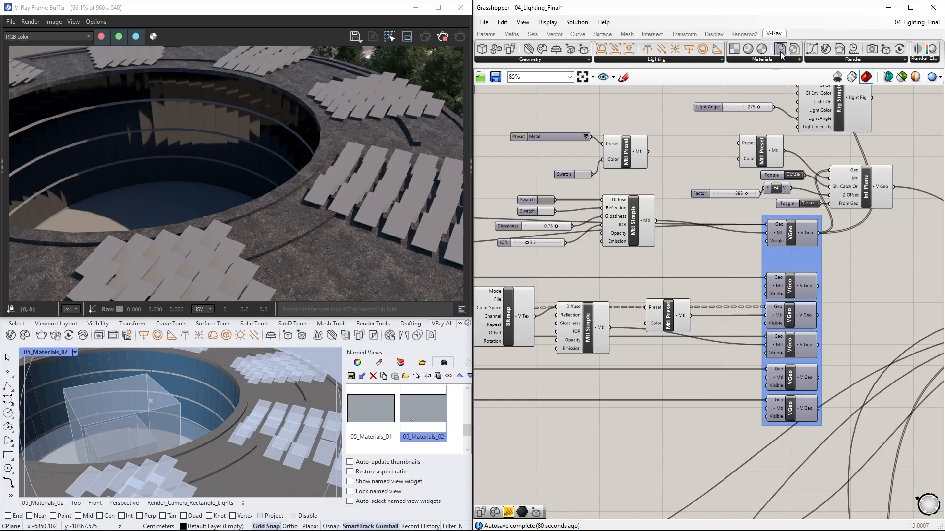
Step: Add a V-Ray material file component, load Glazing_Mtl.vrmat into it and wire it to the third grouped VGeo's Mtl input
{"action": "left_click_drag", "start_coordinate": [781, 51], "coordinate": [661, 285]}
{"action": "double_click", "coordinate": [679, 284]}
{"action": "left_click", "coordinate": [446, 221]}
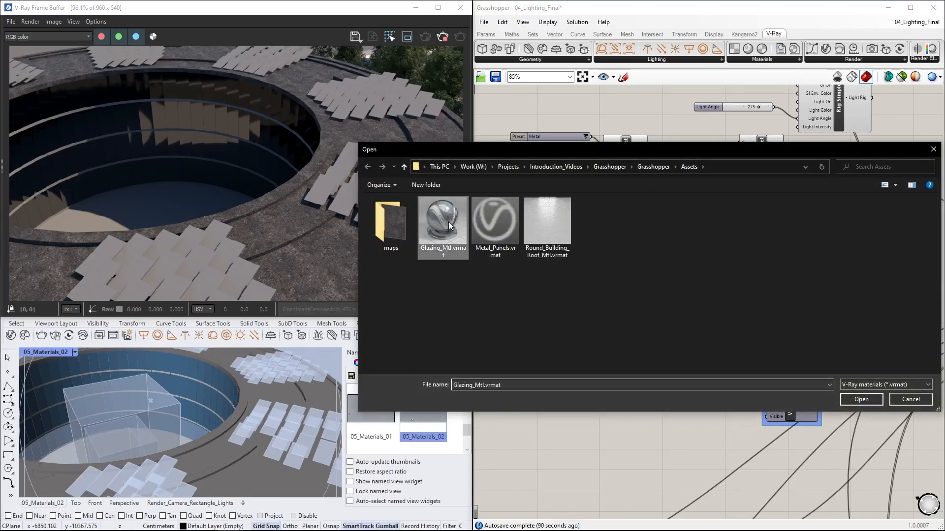
{"action": "left_click", "coordinate": [859, 399]}
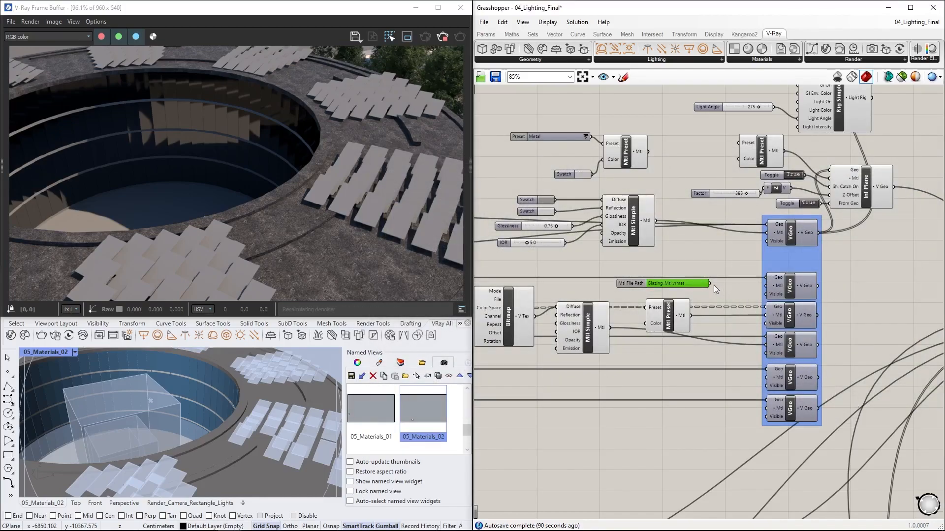
{"action": "left_click_drag", "start_coordinate": [710, 283], "coordinate": [764, 316]}
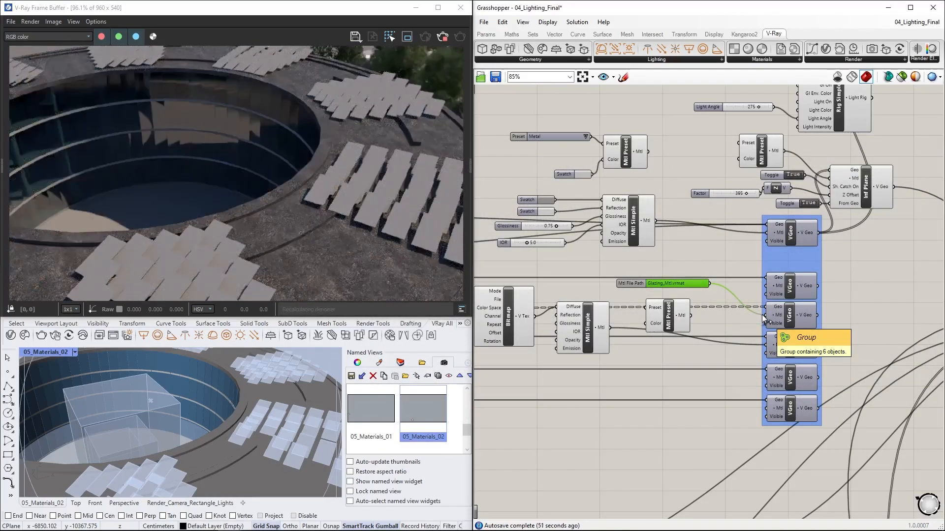
Step: Add a V-Ray Material from Project component set to Ground_Concrete_4K and wire it to the sixth grouped VGeo's Mtl input
{"action": "right_click_drag", "start_coordinate": [525, 360], "coordinate": [901, 359]}
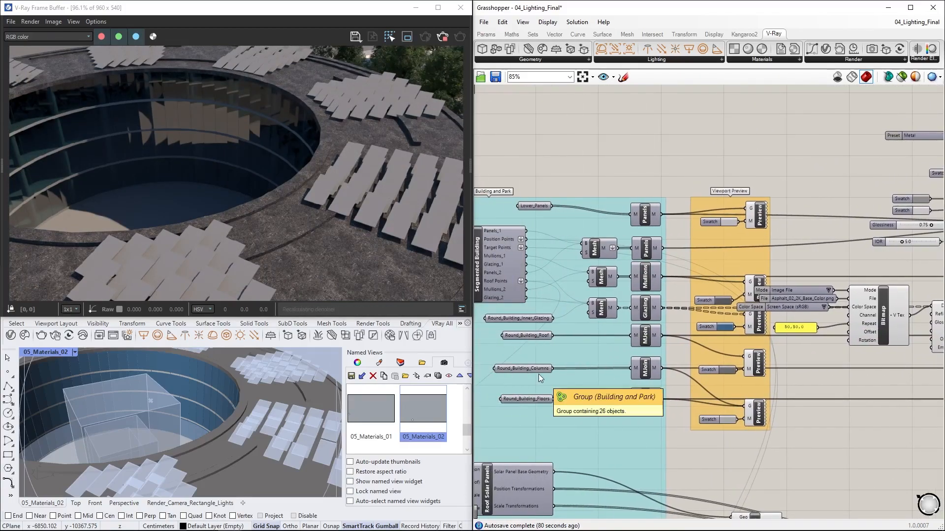
{"action": "right_click_drag", "start_coordinate": [864, 356], "coordinate": [541, 341]}
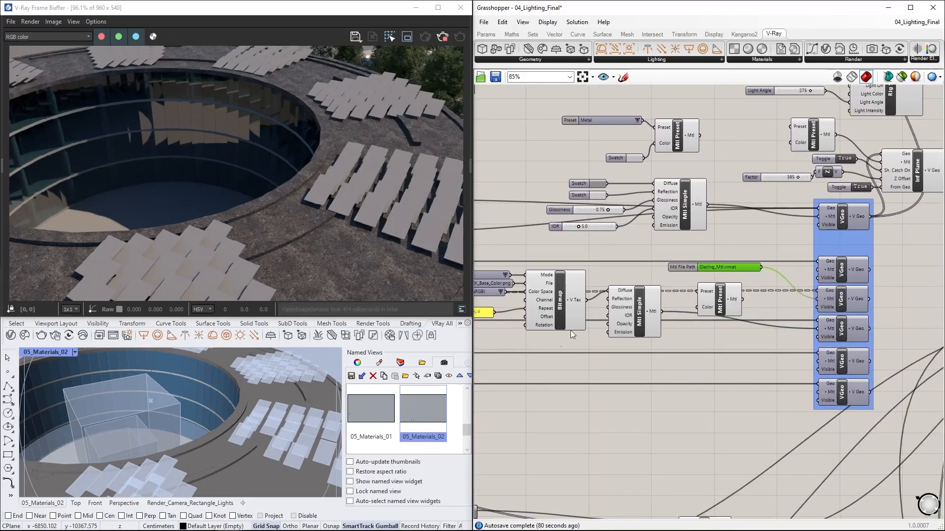
{"action": "left_click", "coordinate": [796, 49]}
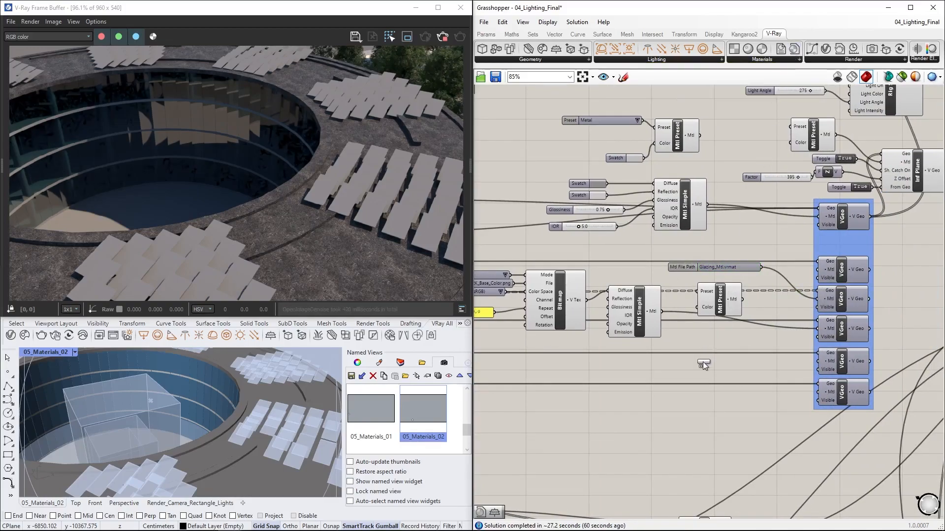
{"action": "left_click", "coordinate": [696, 372]}
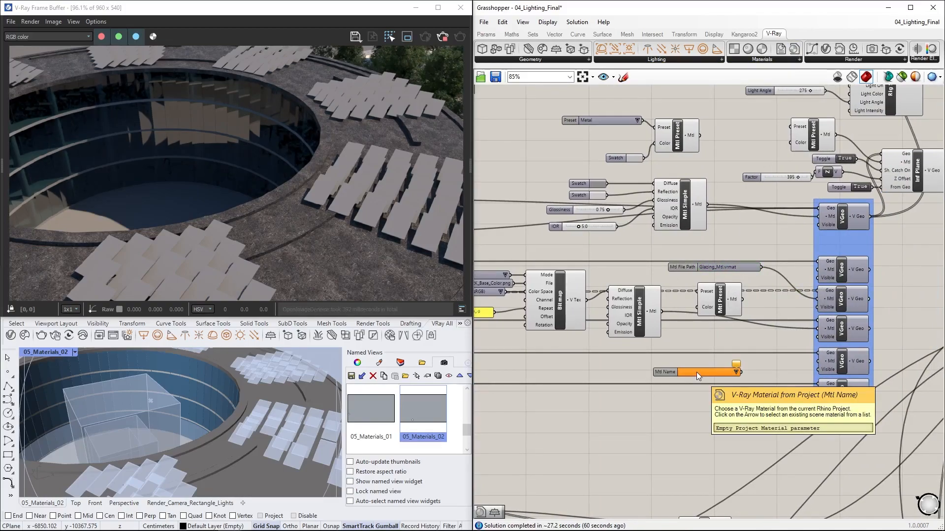
{"action": "left_click", "coordinate": [736, 373]}
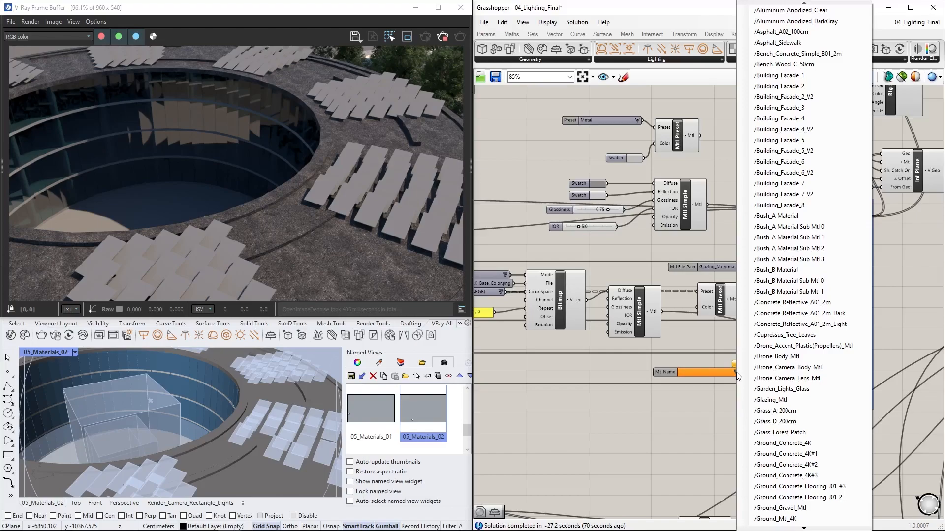
{"action": "left_click", "coordinate": [787, 443]}
{"action": "left_click_drag", "start_coordinate": [741, 372], "coordinate": [816, 392]}
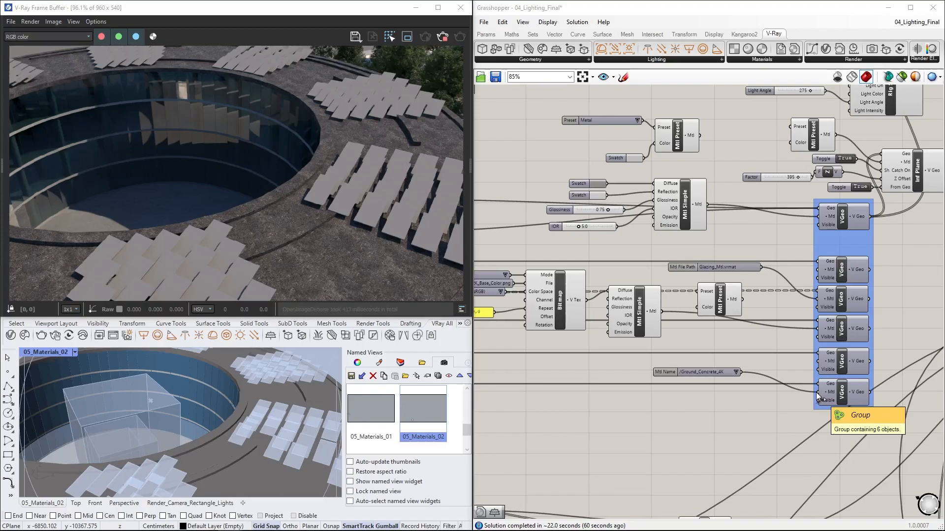
Step: Add another project material component set to Solar Panels 28-20 200cm and wire it to the Mtl input of the solar panels' VGeo
{"action": "scroll", "coordinate": [816, 392], "scroll_direction": "down", "scroll_amount": 3}
{"action": "right_click_drag", "start_coordinate": [709, 427], "coordinate": [800, 307]}
{"action": "scroll", "coordinate": [827, 332], "scroll_direction": "up", "scroll_amount": 4}
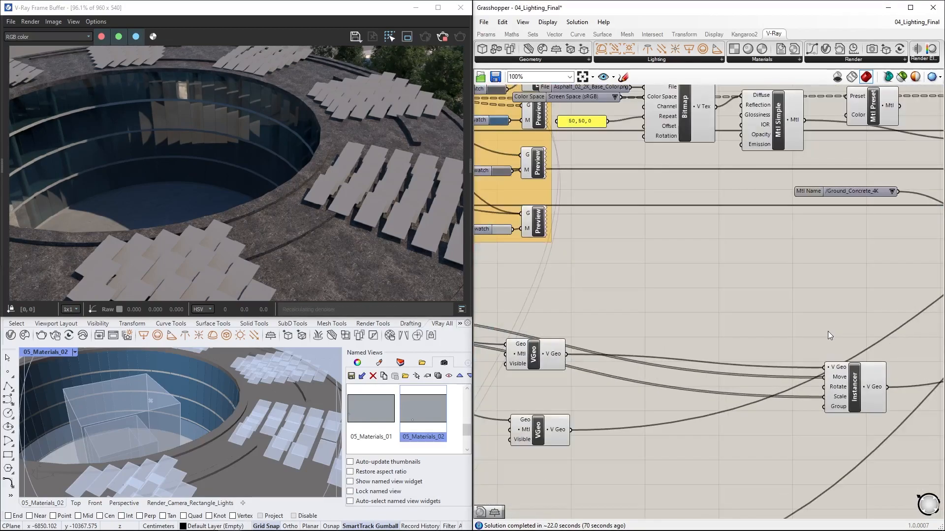
{"action": "right_click_drag", "start_coordinate": [596, 319], "coordinate": [835, 316]}
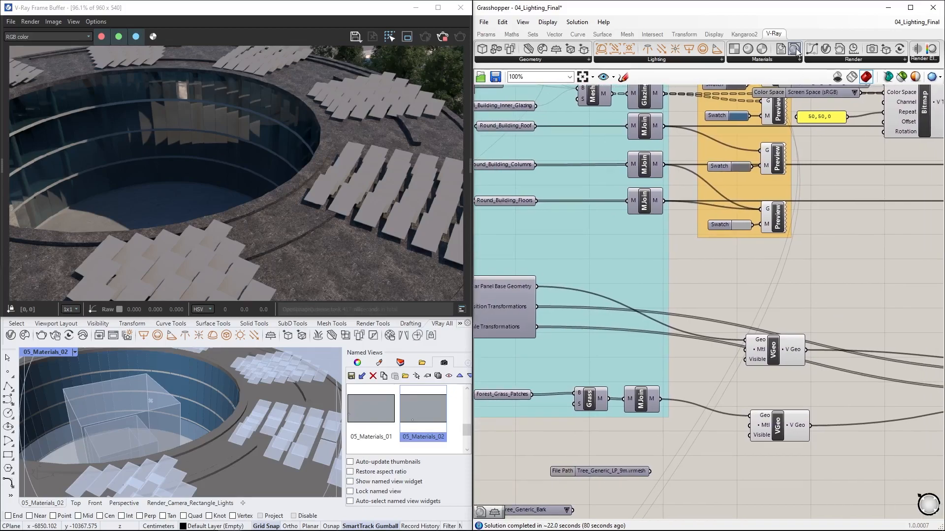
{"action": "left_click_drag", "start_coordinate": [795, 48], "coordinate": [660, 348]}
{"action": "left_click", "coordinate": [705, 353]}
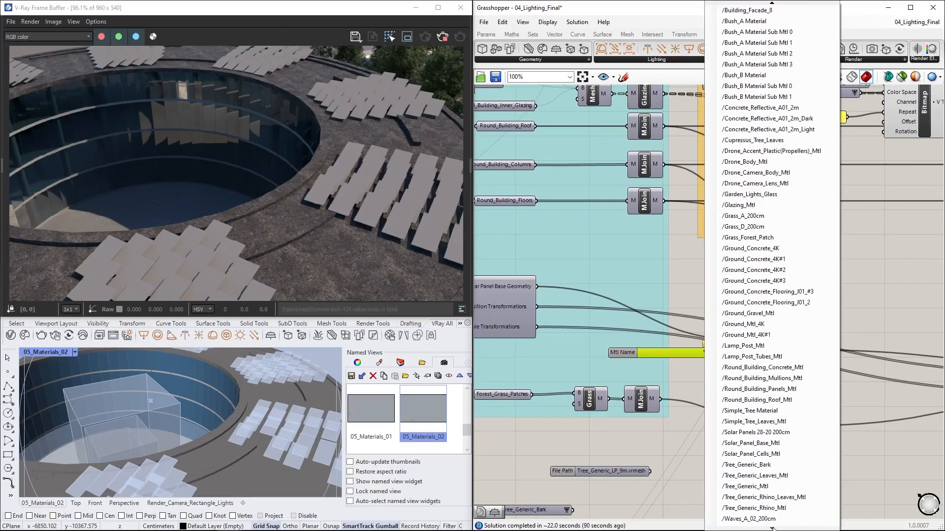
{"action": "left_click", "coordinate": [765, 433]}
{"action": "left_click_drag", "start_coordinate": [717, 353], "coordinate": [742, 355]}
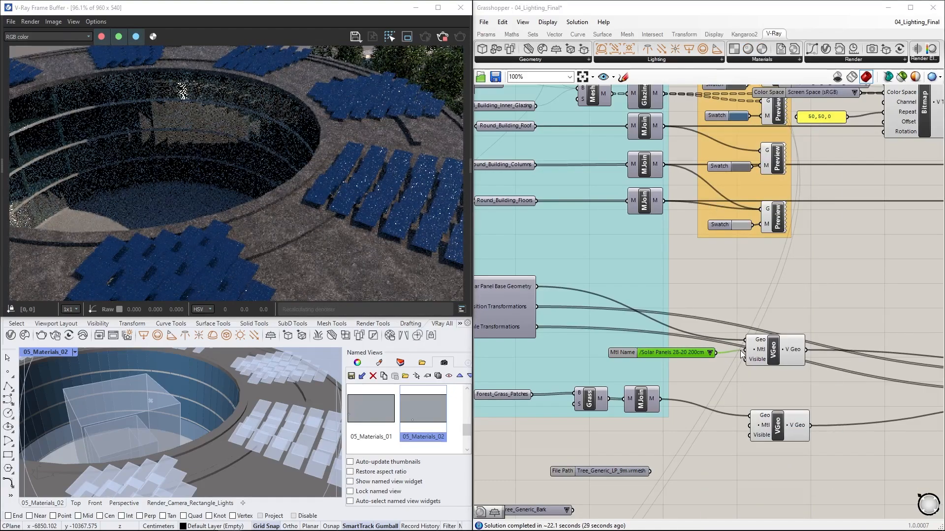